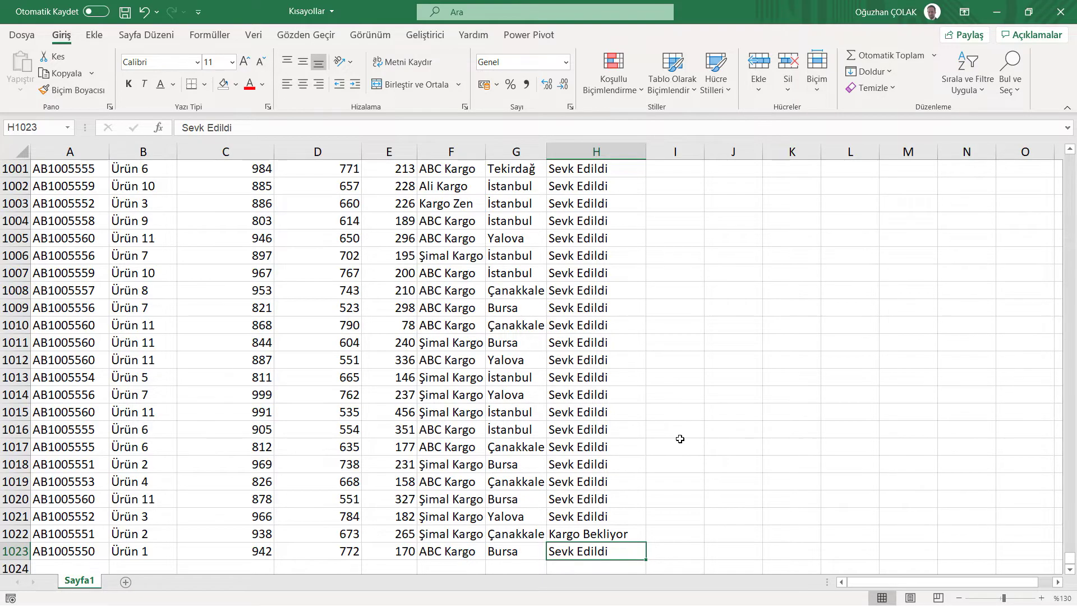
- Return to cell A1 and select everything from there to the last used cell of the sheet
{"action": "key", "text": "ctrl+Home"}
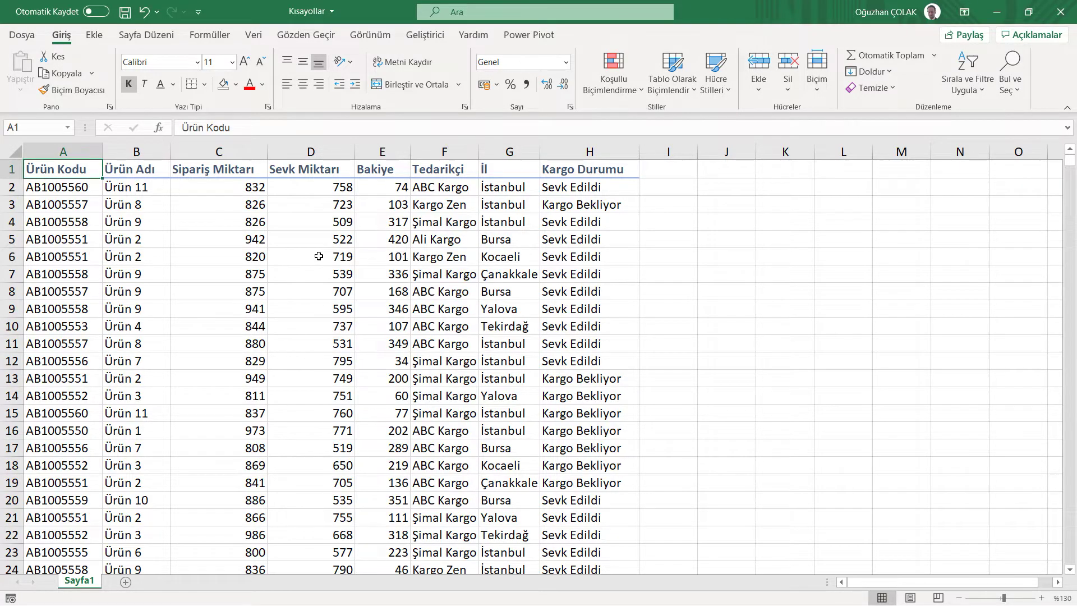
{"action": "key", "text": "ctrl+shift+End"}
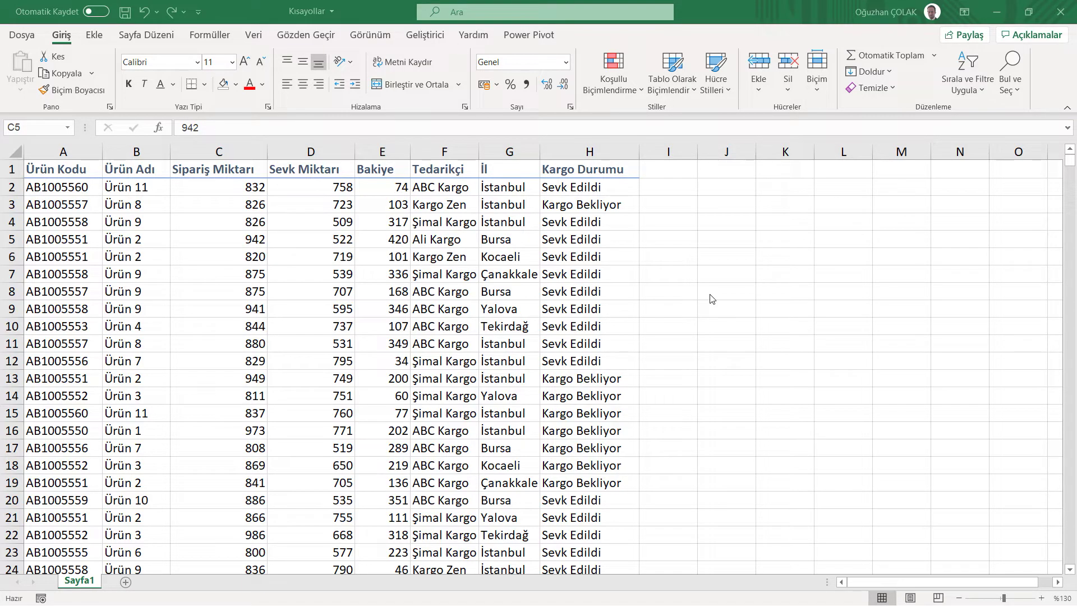
- Add a note reading "Merhana" to cell C5 and display it from the cell
{"action": "key", "text": "shift+F2"}
{"action": "left_click", "coordinate": [263, 242]}
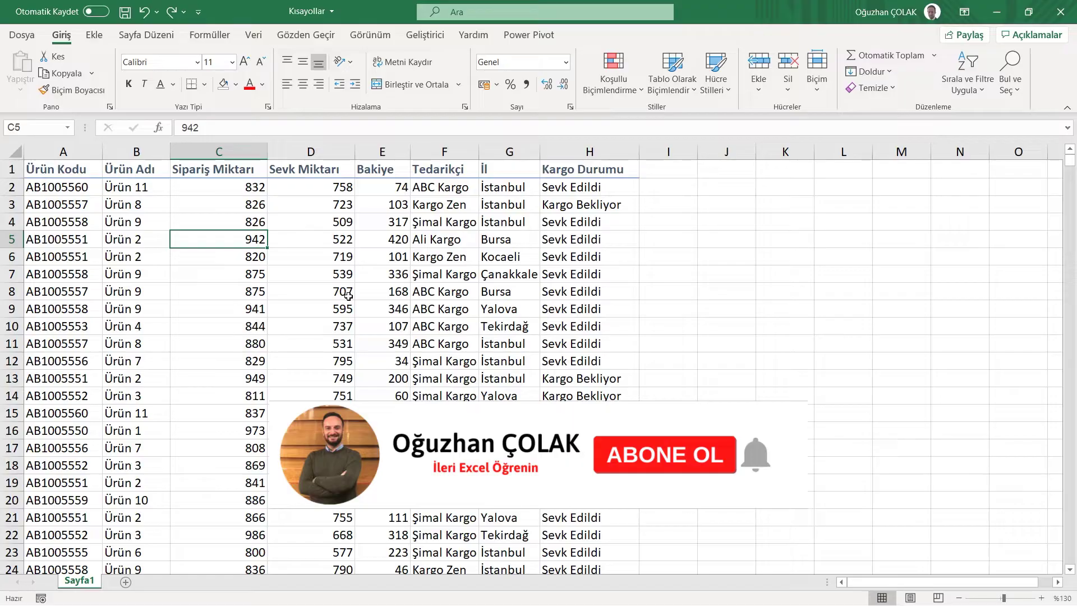
{"action": "key", "text": "shift+F2"}
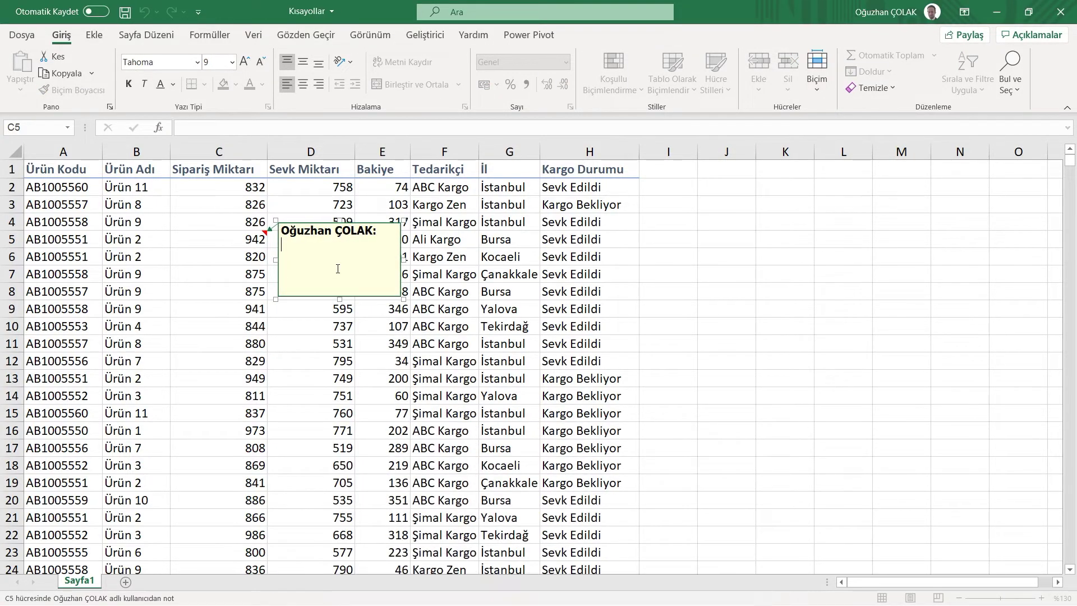
{"action": "type", "text": "Merhana"}
{"action": "left_click", "coordinate": [366, 328]}
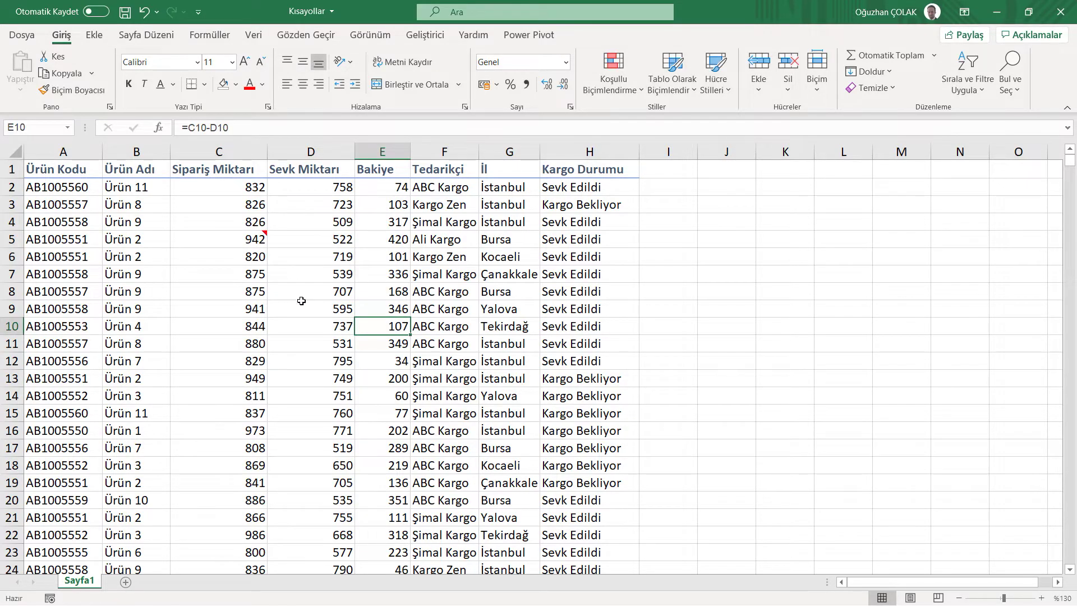
{"action": "mouse_move", "coordinate": [256, 238]}
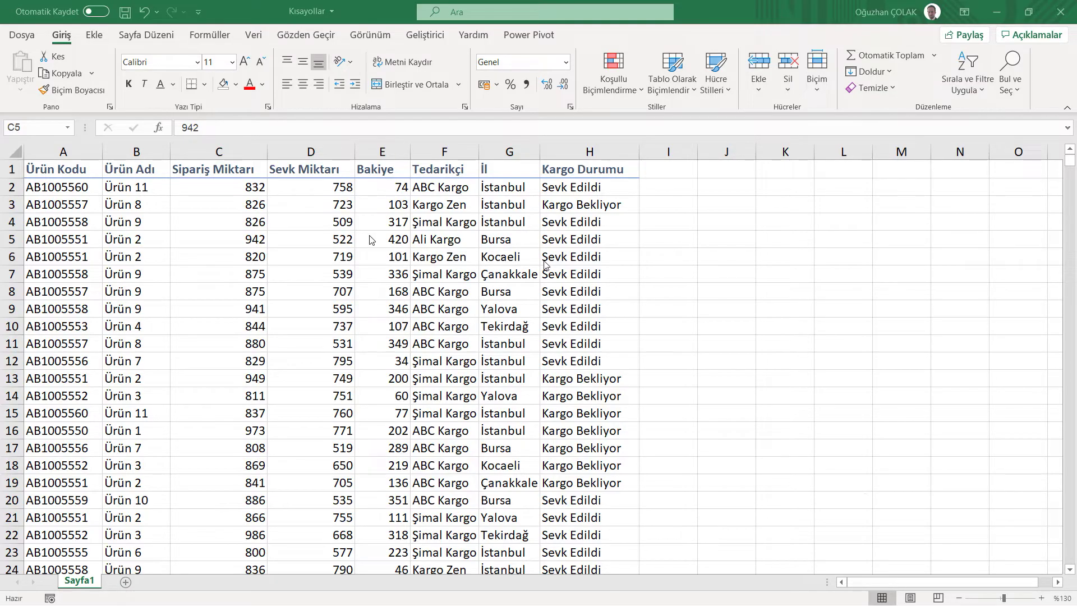
- Convert the data range A1:H1023 into a table whose first row holds the headers
{"action": "left_click", "coordinate": [348, 238]}
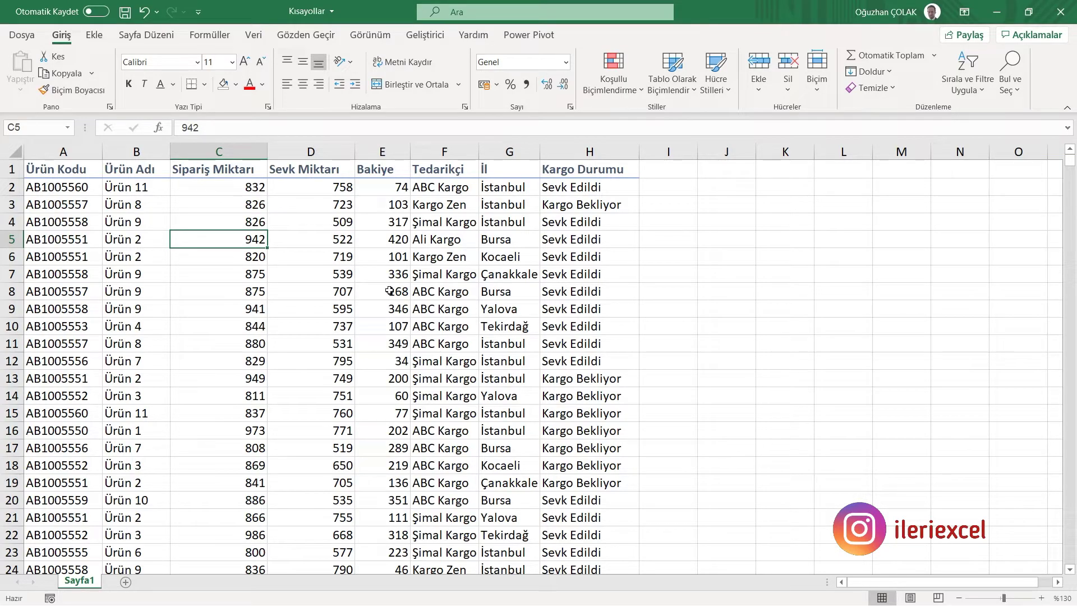
{"action": "key", "text": "ctrl+t"}
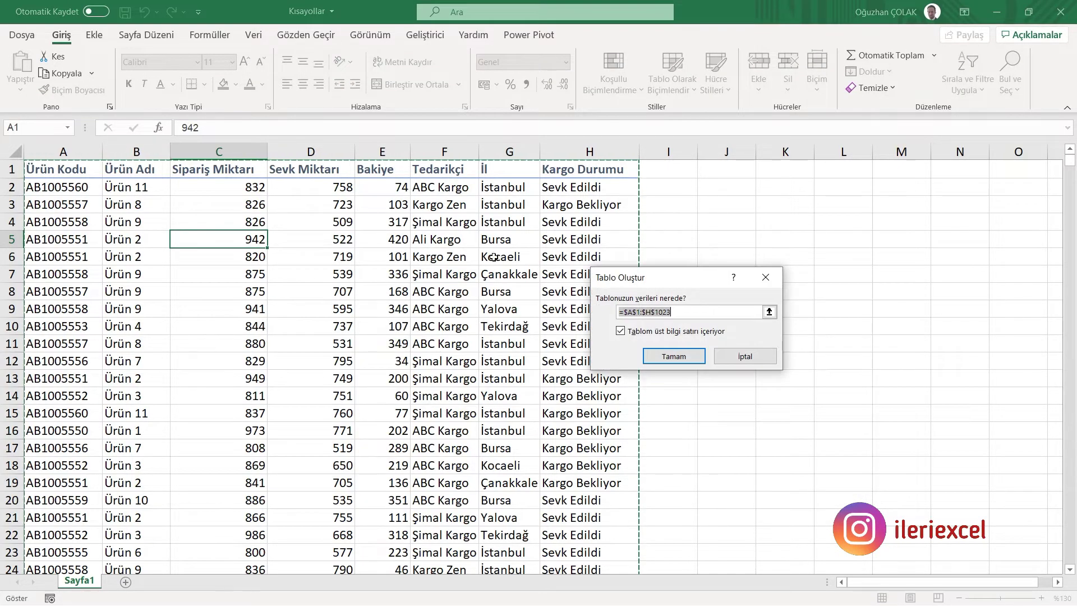
{"action": "left_click_drag", "start_coordinate": [634, 278], "coordinate": [706, 194]}
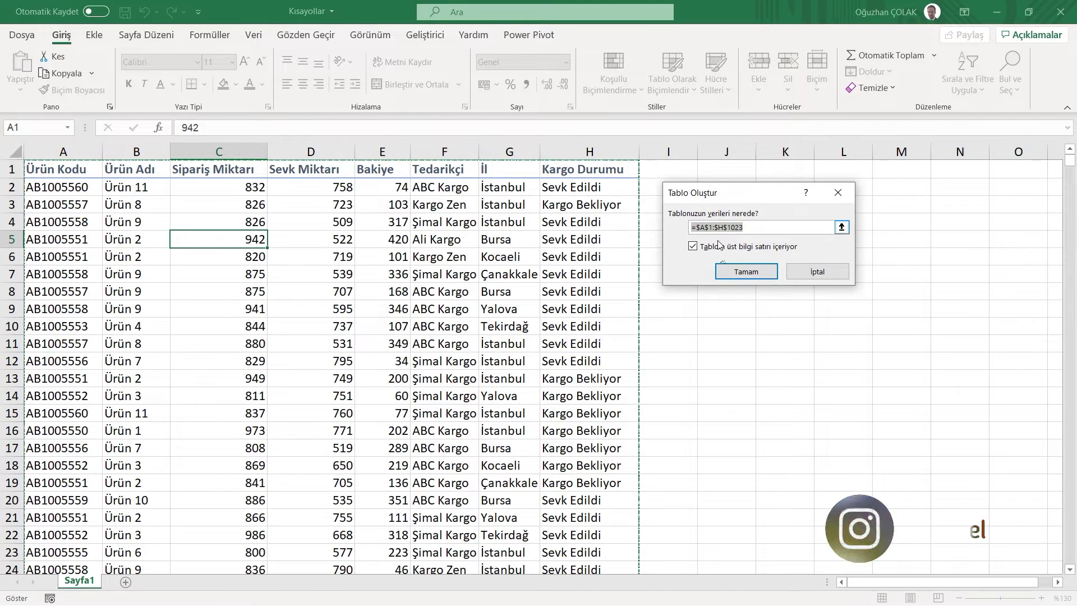
{"action": "left_click", "coordinate": [745, 272]}
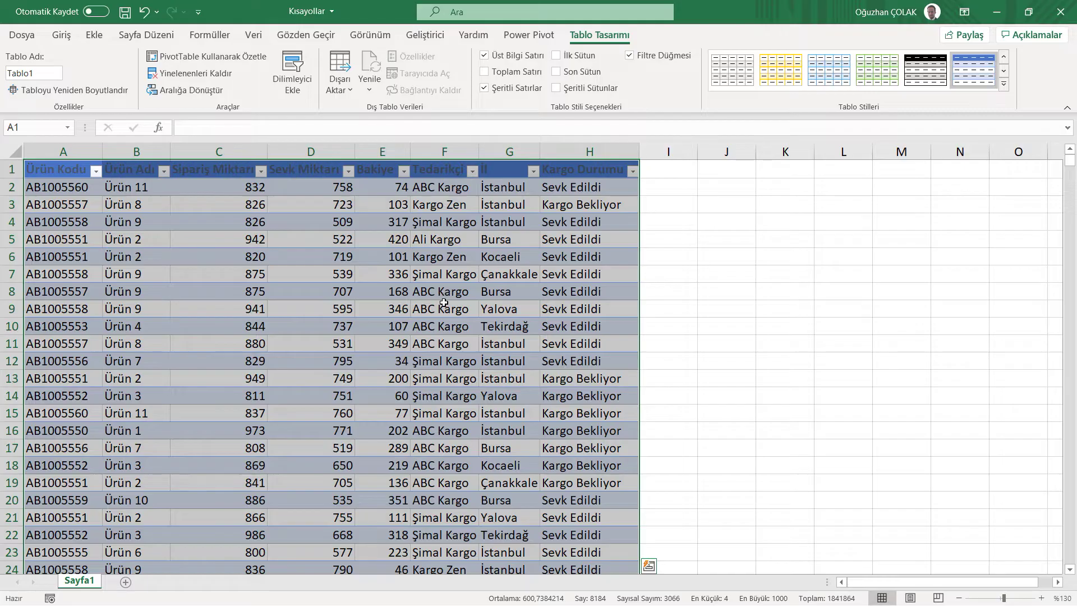
{"action": "left_click", "coordinate": [435, 277]}
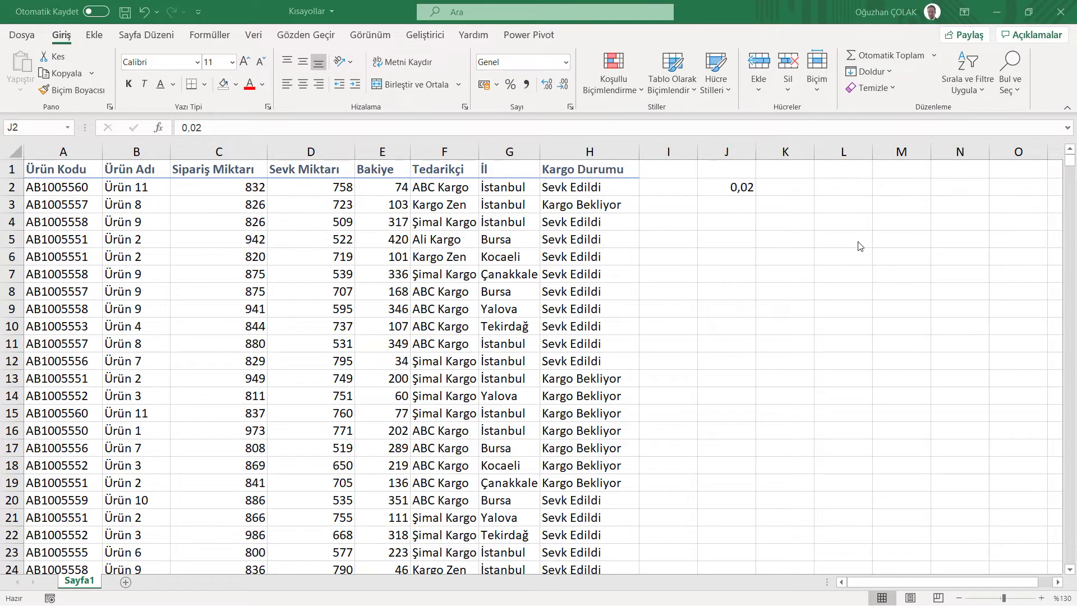
- Format the value in J2 as a percentage with two decimal places
{"action": "left_click", "coordinate": [736, 190]}
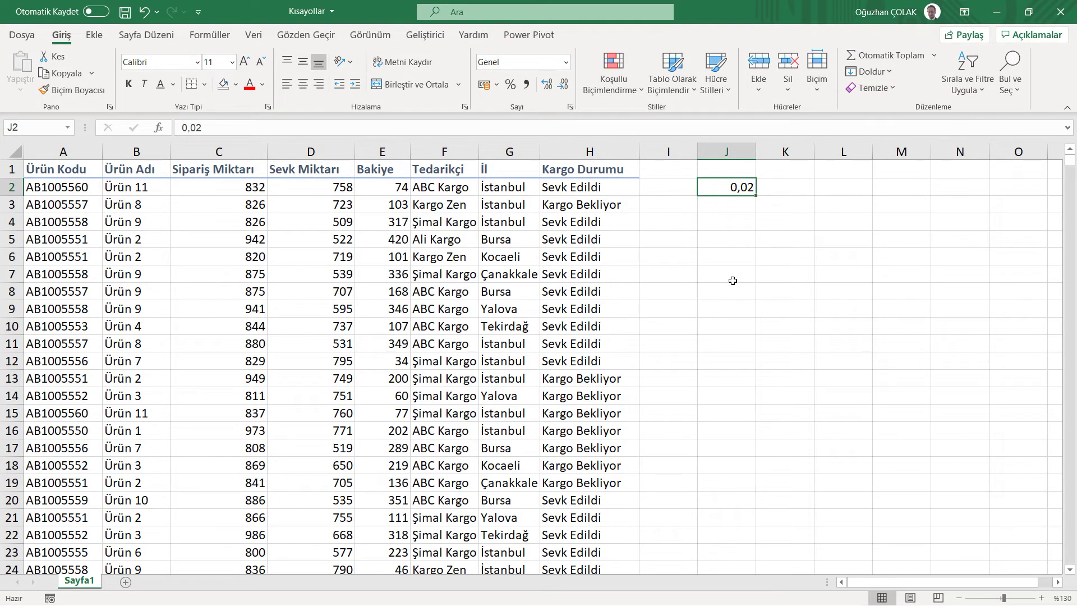
{"action": "key", "text": "ctrl+shift+5"}
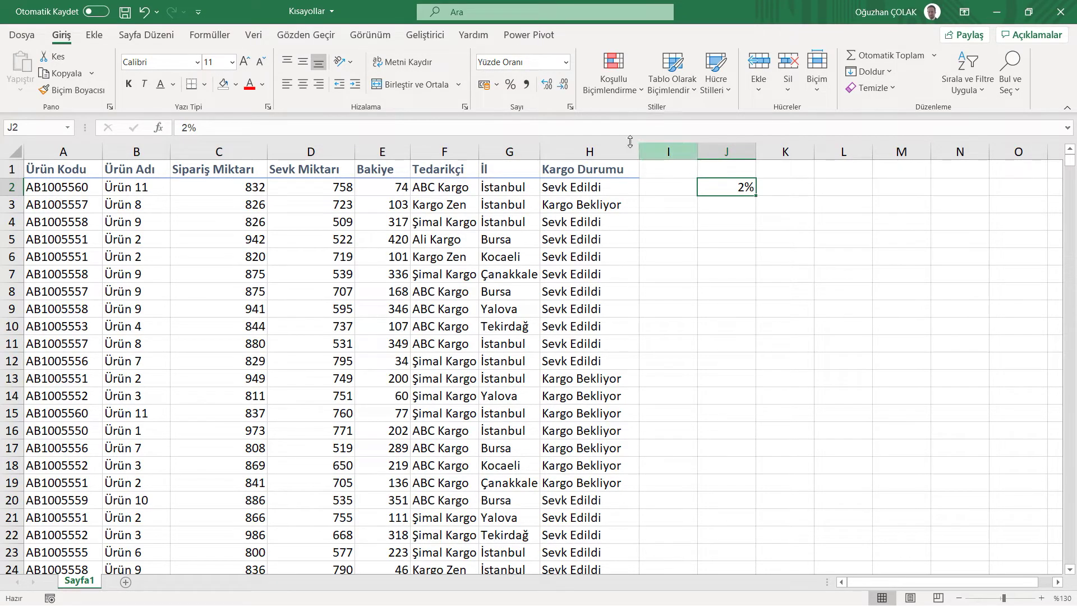
{"action": "left_click", "coordinate": [547, 85]}
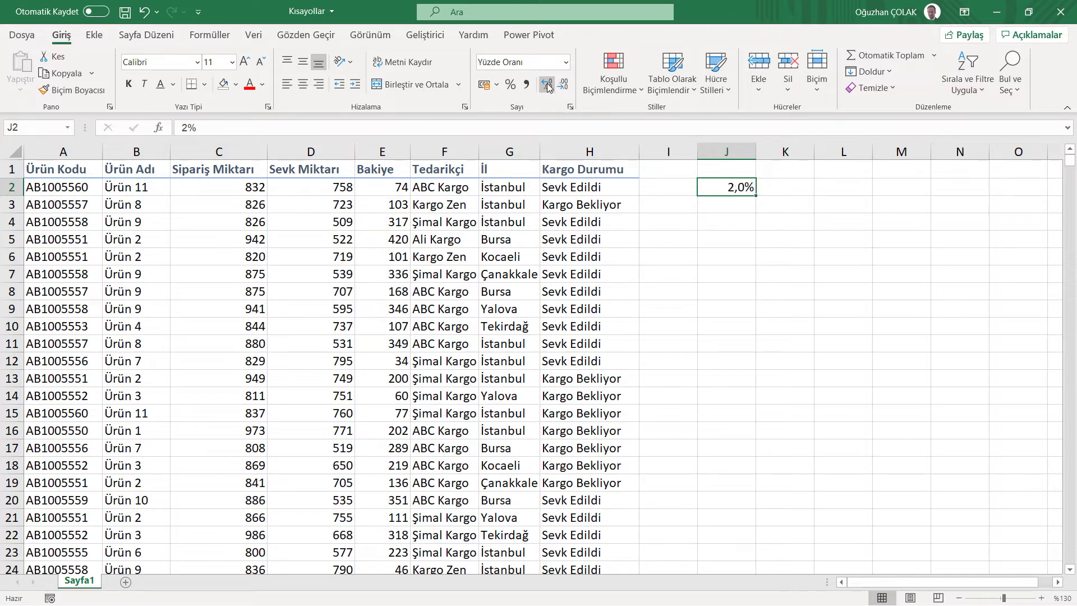
{"action": "left_click", "coordinate": [547, 83]}
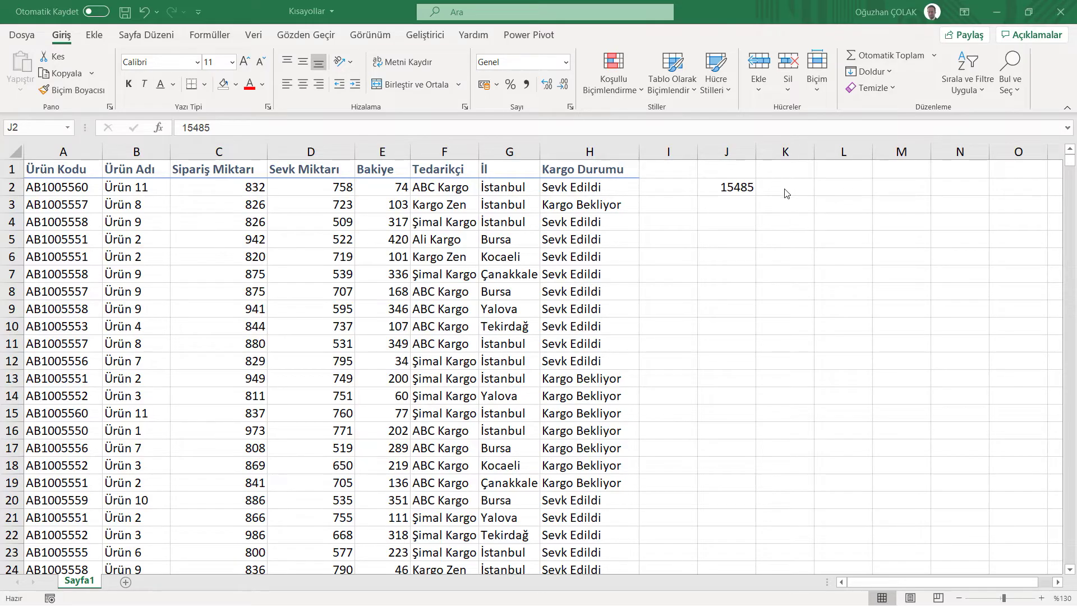
- Apply the number format with thousands separator and two decimals to the 15485 value in J2
{"action": "left_click", "coordinate": [740, 189]}
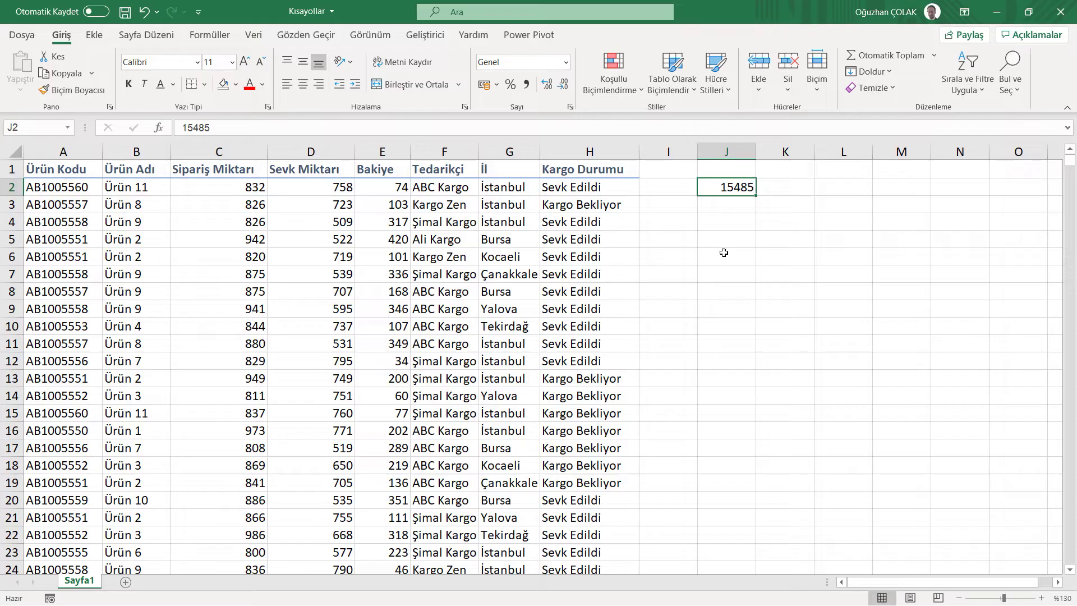
{"action": "key", "text": "ctrl+shift+1"}
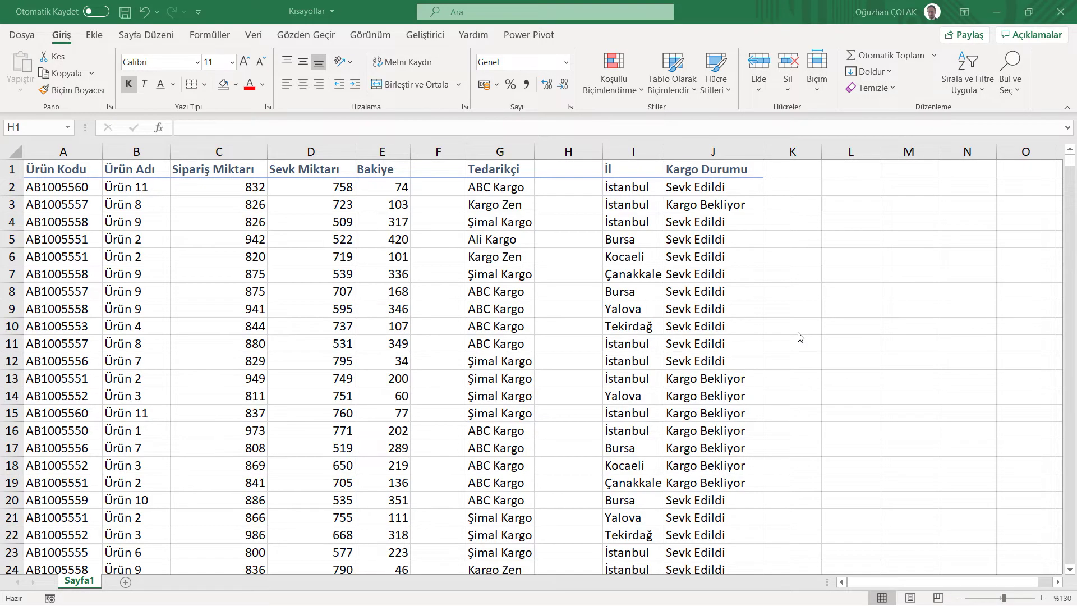
- Fill cells H3 to H5 with the Tedarikçi values of the adjacent column G, row by row
{"action": "key", "text": "ctrl+r"}
{"action": "key", "text": "ctrl+space"}
{"action": "left_click", "coordinate": [539, 208]}
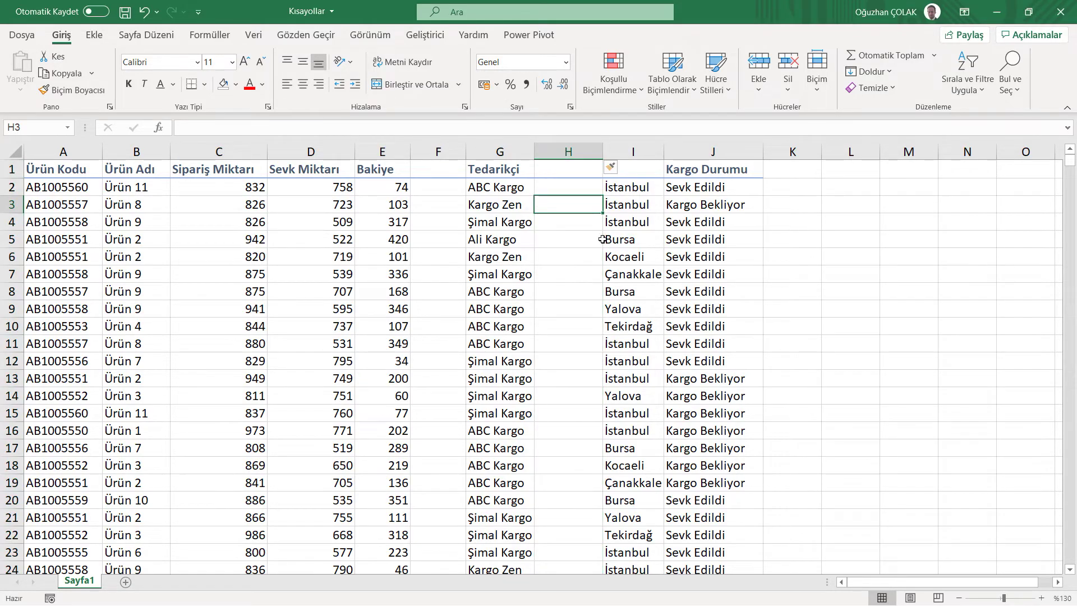
{"action": "key", "text": "ctrl+r"}
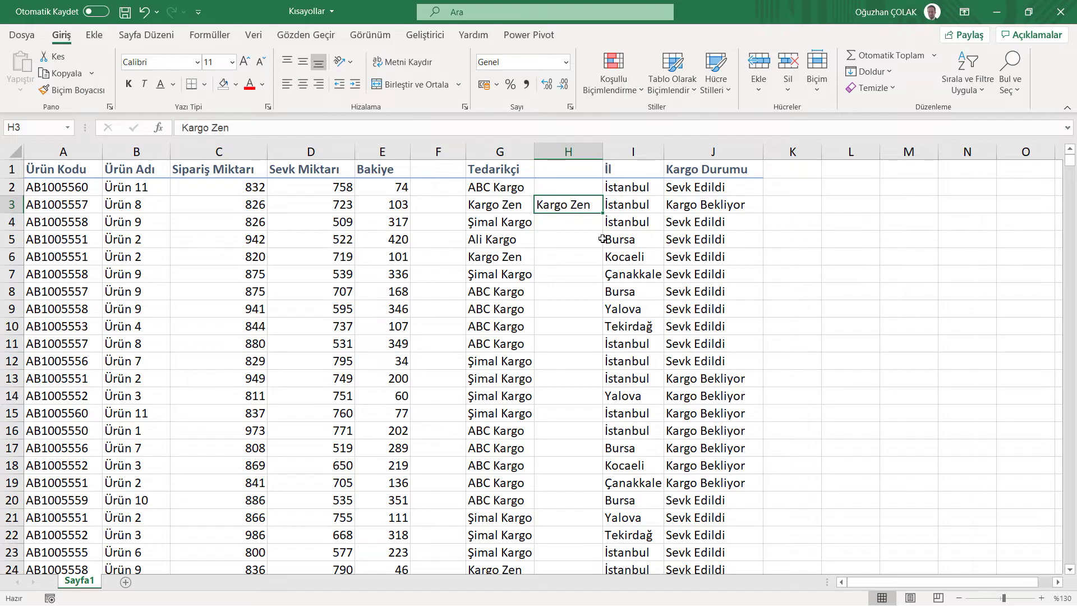
{"action": "key", "text": "Return"}
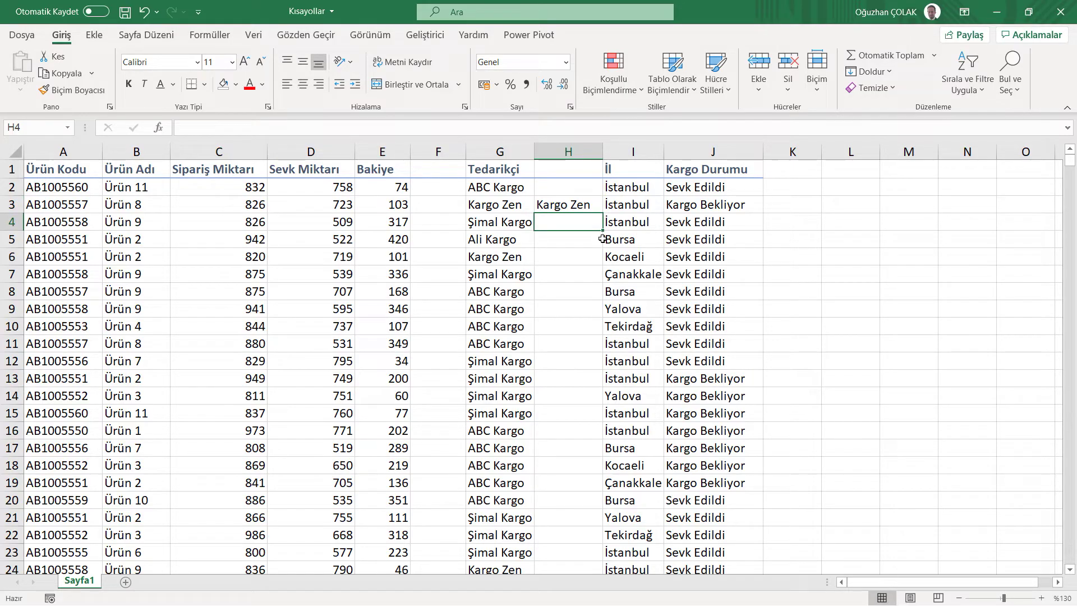
{"action": "key", "text": "ctrl+r"}
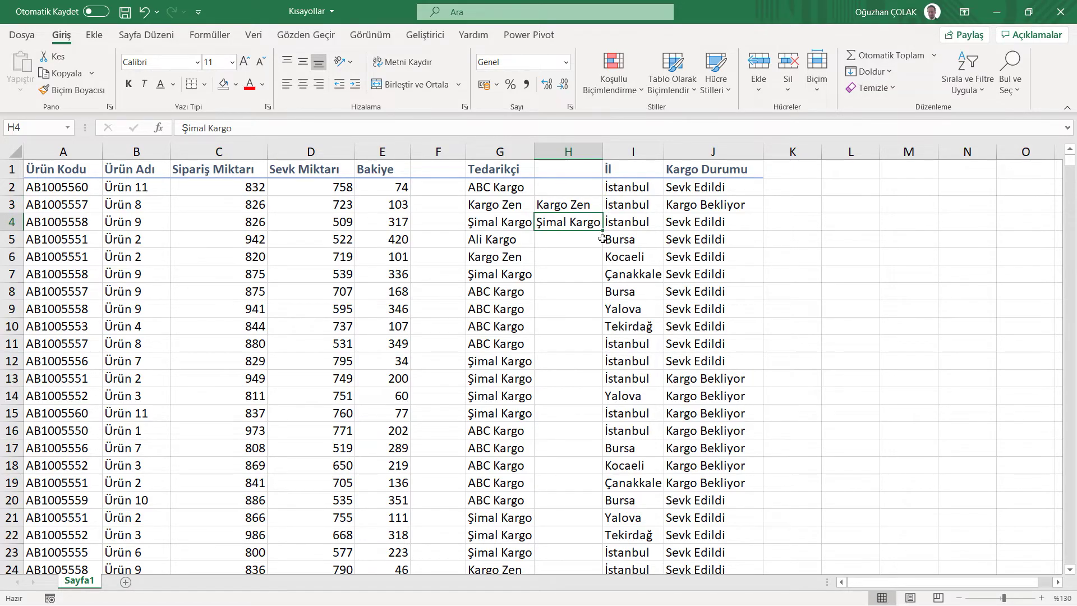
{"action": "key", "text": "Return"}
{"action": "key", "text": "ctrl+r"}
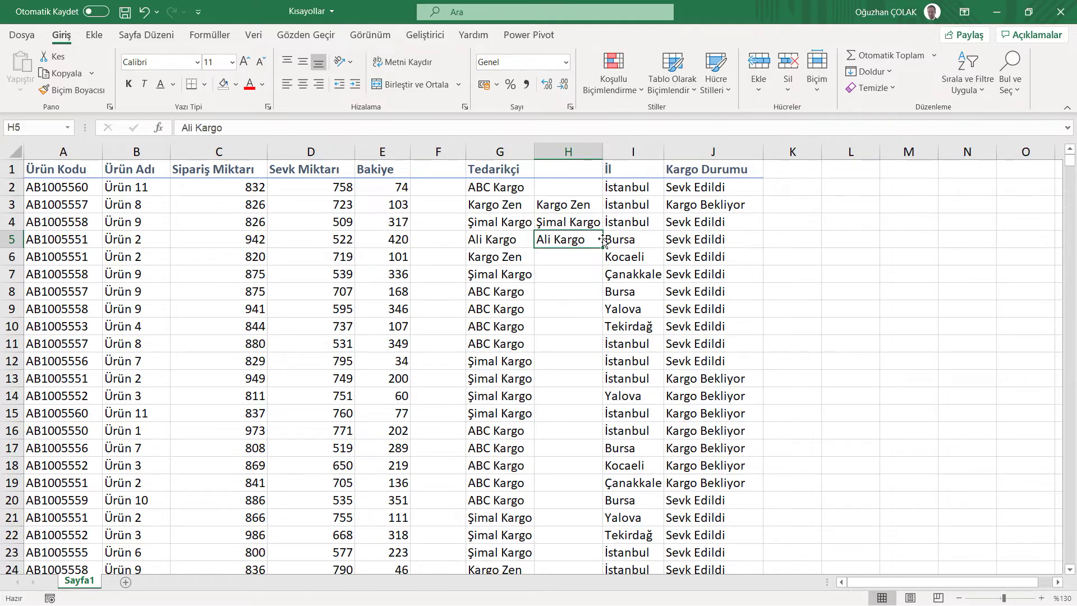
{"action": "key", "text": "Return"}
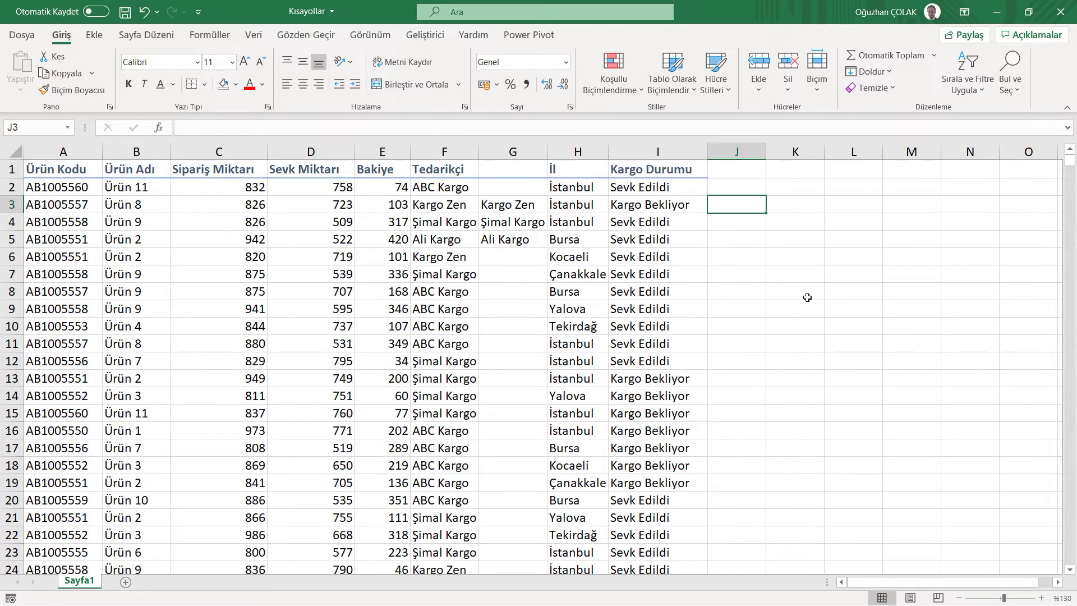
- Fill cells J3 to J5 with the Kargo Durumu values of the adjacent column I, row by row
{"action": "key", "text": "ctrl+r"}
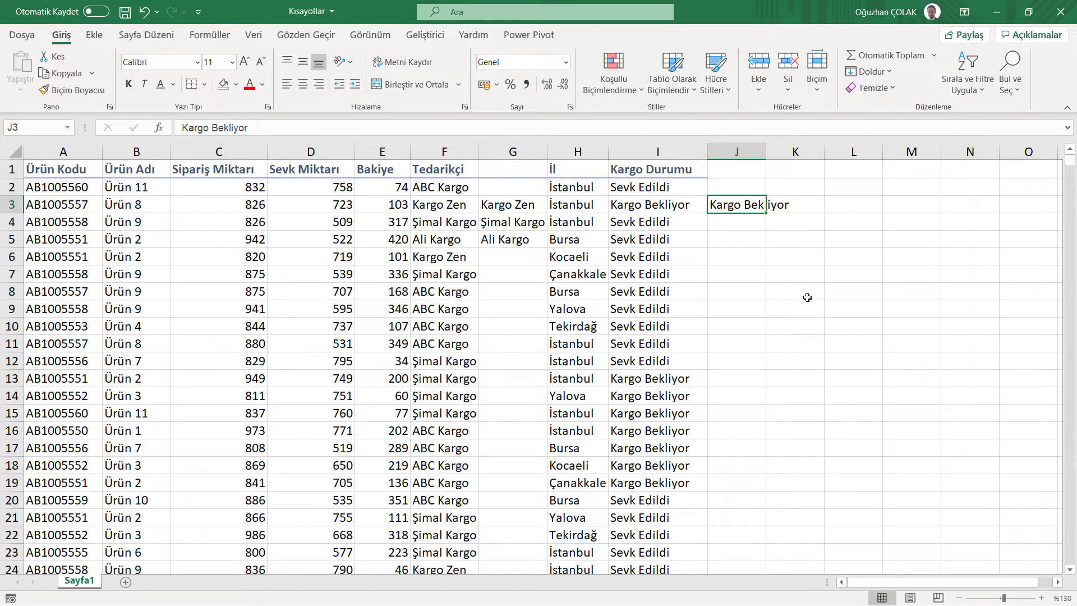
{"action": "key", "text": "Return"}
{"action": "key", "text": "ctrl+r"}
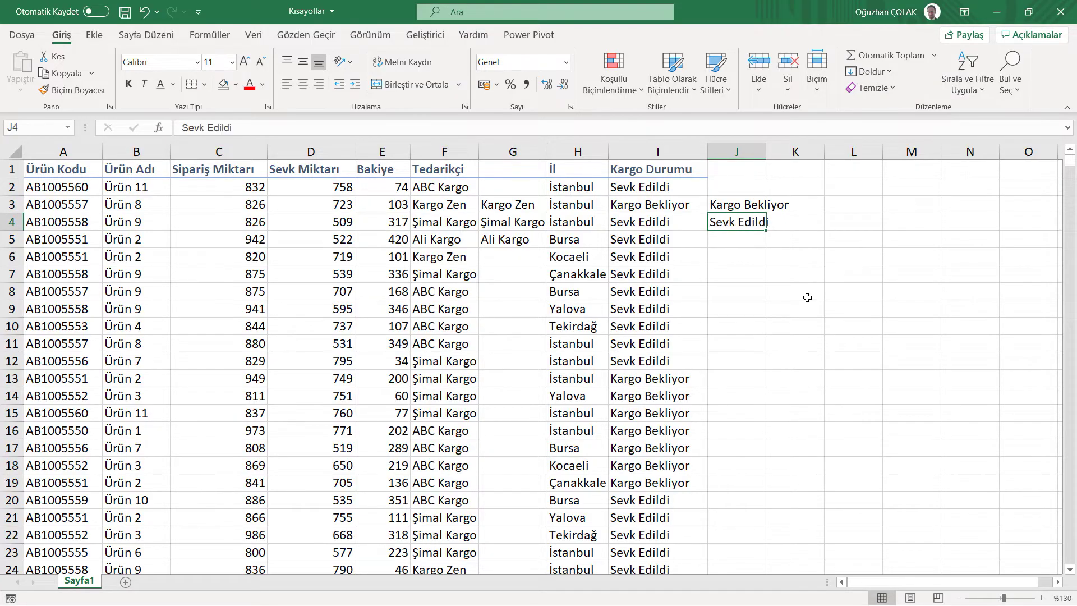
{"action": "key", "text": "Return"}
{"action": "key", "text": "ctrl+r"}
{"action": "key", "text": "Return"}
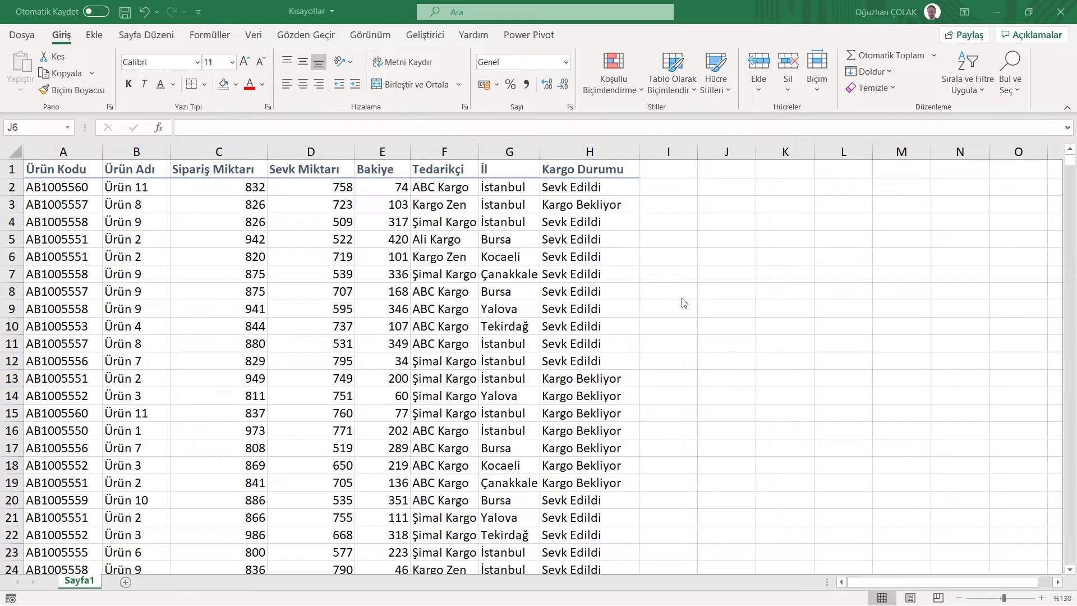
- Select the whole data range and apply data bars to it with Quick Analysis
{"action": "left_click", "coordinate": [408, 234]}
{"action": "key", "text": "ctrl+a"}
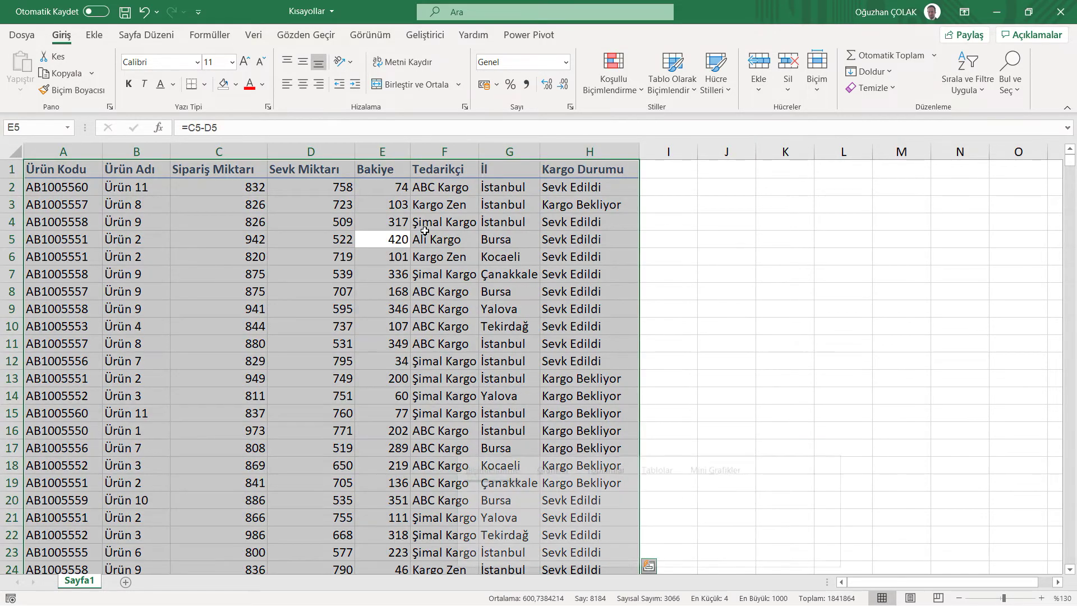
{"action": "key", "text": "ctrl+q"}
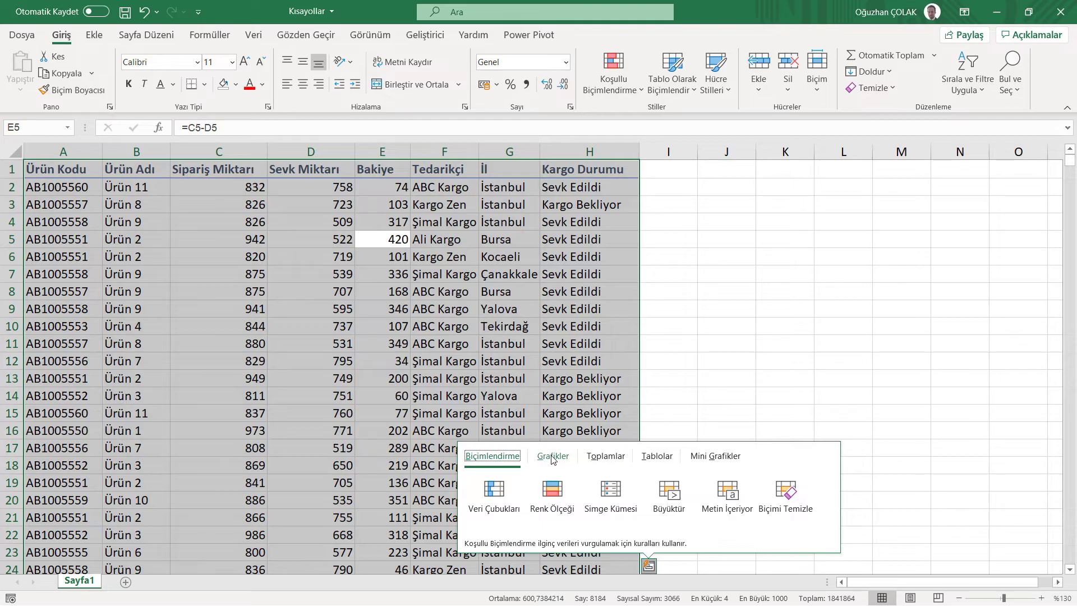
{"action": "left_click", "coordinate": [494, 490]}
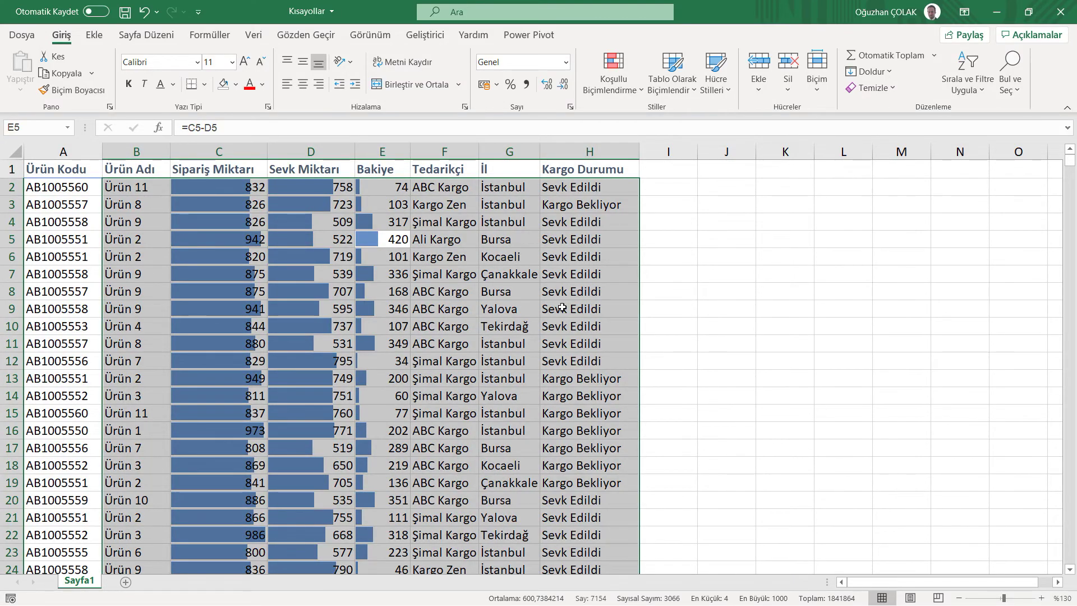
{"action": "left_click", "coordinate": [221, 217]}
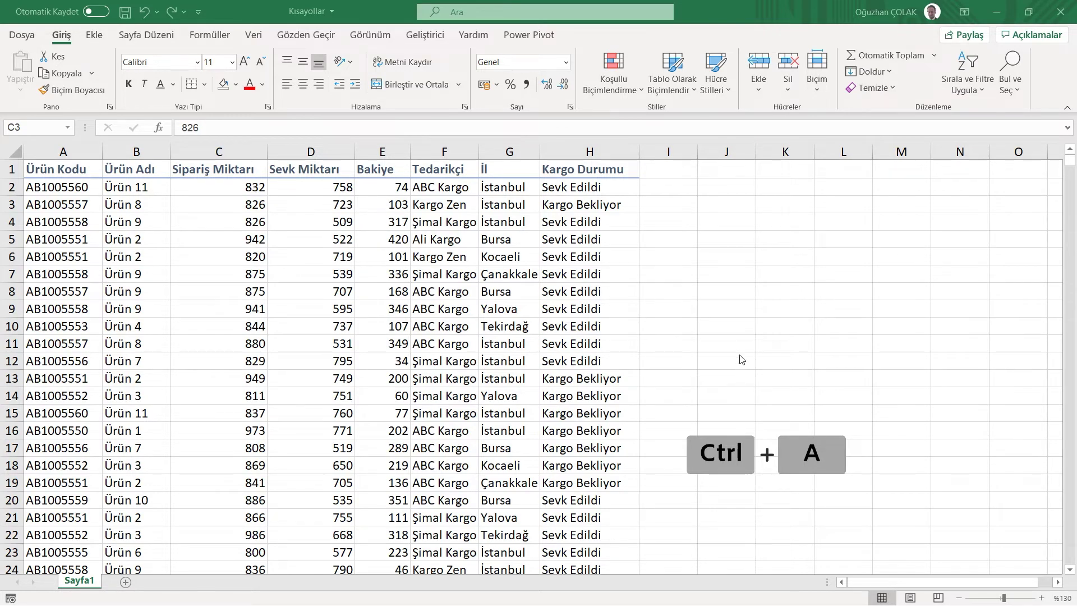
- Select the whole sheet from empty cell J5, the data range from G6, and the whole sheet again from K5
{"action": "left_click", "coordinate": [732, 235]}
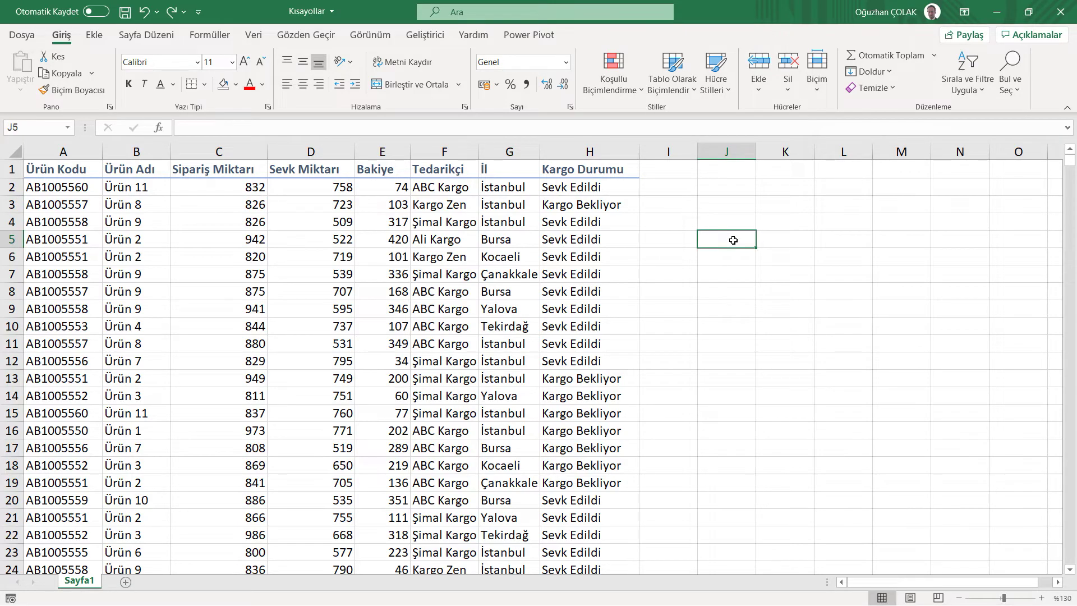
{"action": "key", "text": "ctrl+a"}
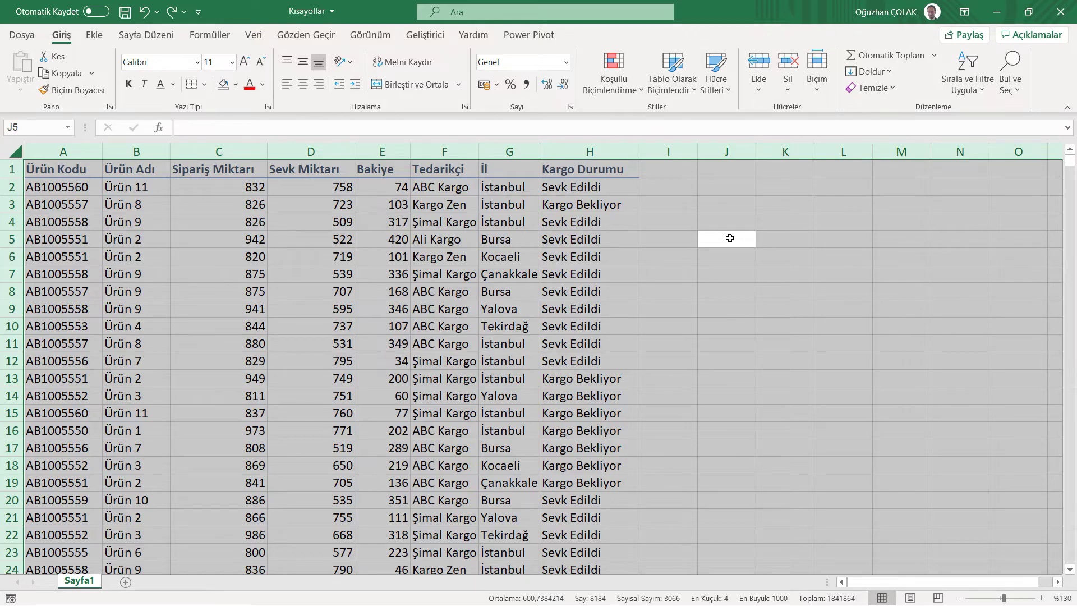
{"action": "left_click", "coordinate": [522, 259]}
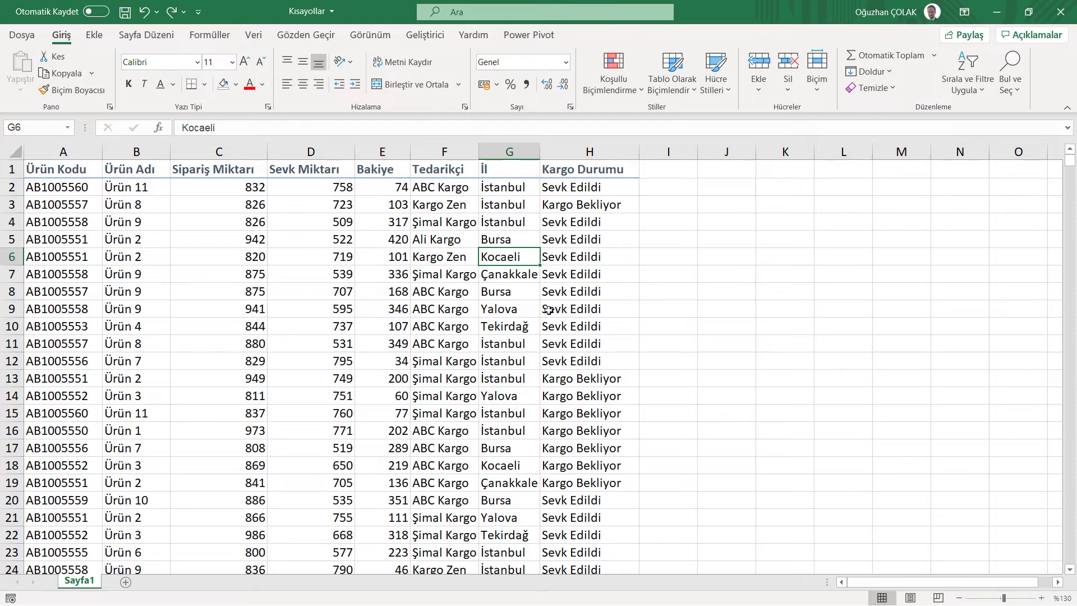
{"action": "key", "text": "ctrl+a"}
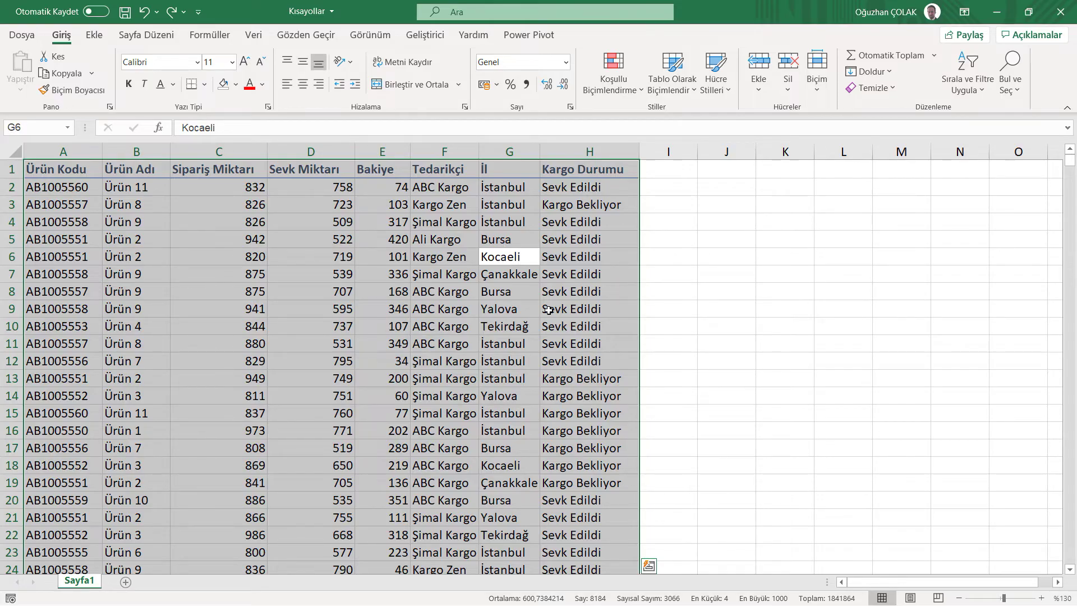
{"action": "left_click", "coordinate": [767, 240]}
{"action": "key", "text": "ctrl+a"}
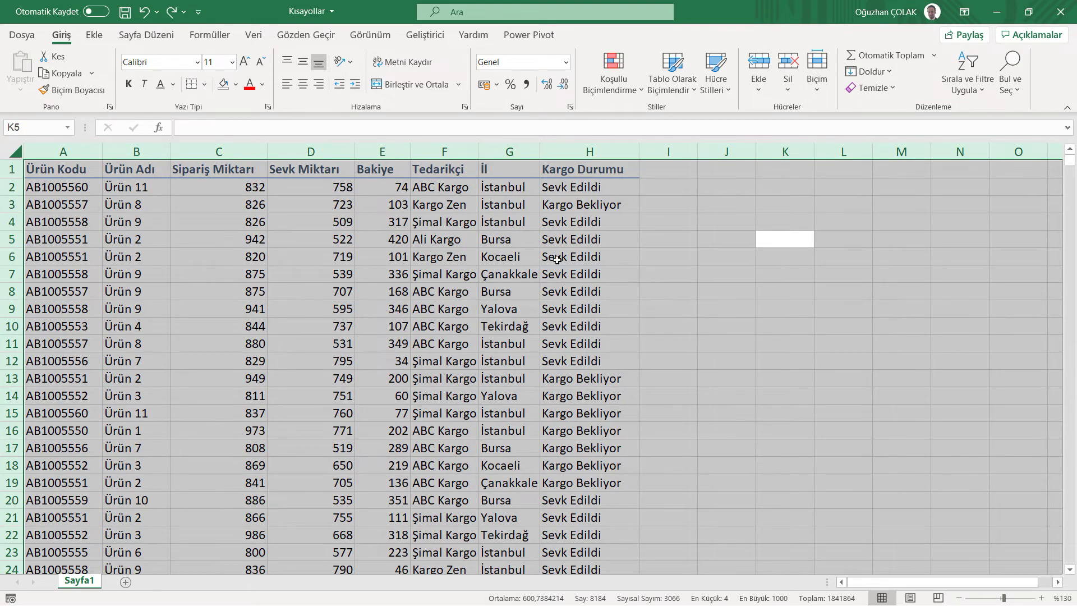
- Select the whole contiguous data range starting from cell G5 in the İl column
{"action": "left_click", "coordinate": [504, 235]}
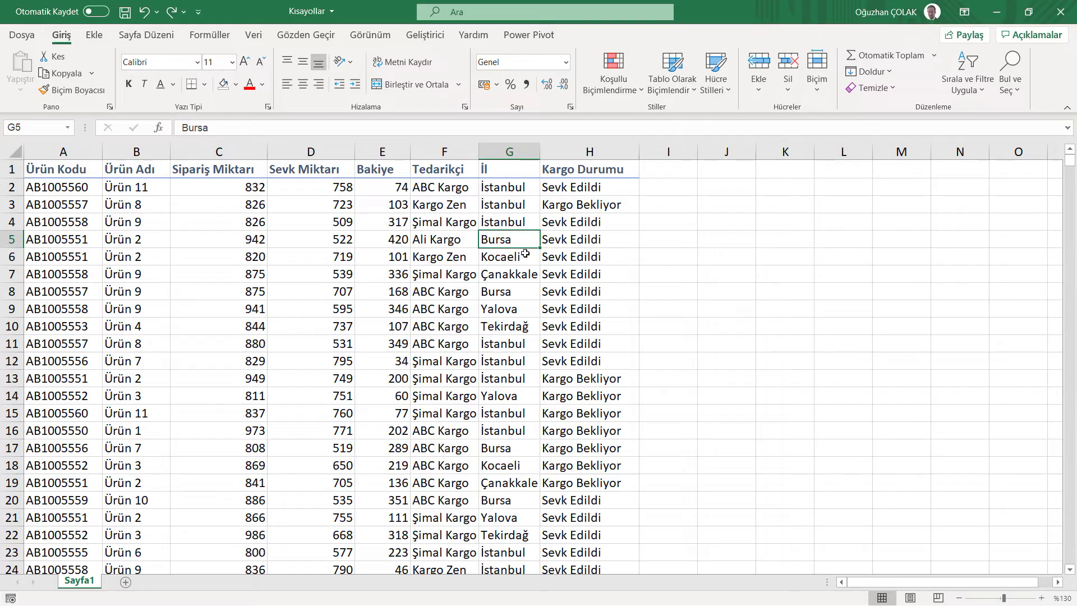
{"action": "key", "text": "ctrl+a"}
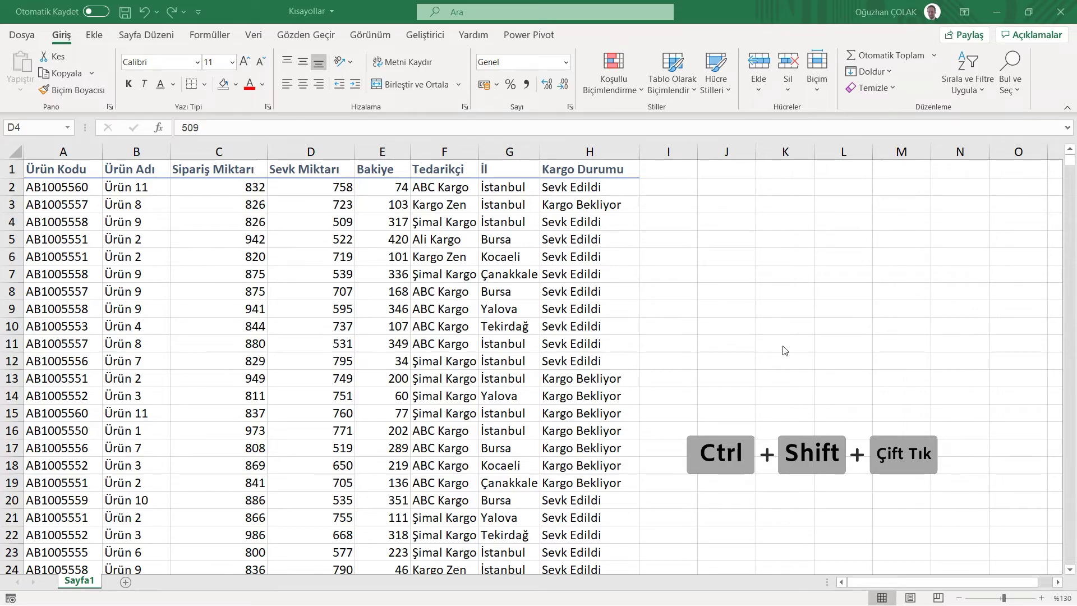
- Extend the selection from D6 to the last data row and across columns A to H, and expand it to the whole range including headers
{"action": "left_click", "coordinate": [321, 260]}
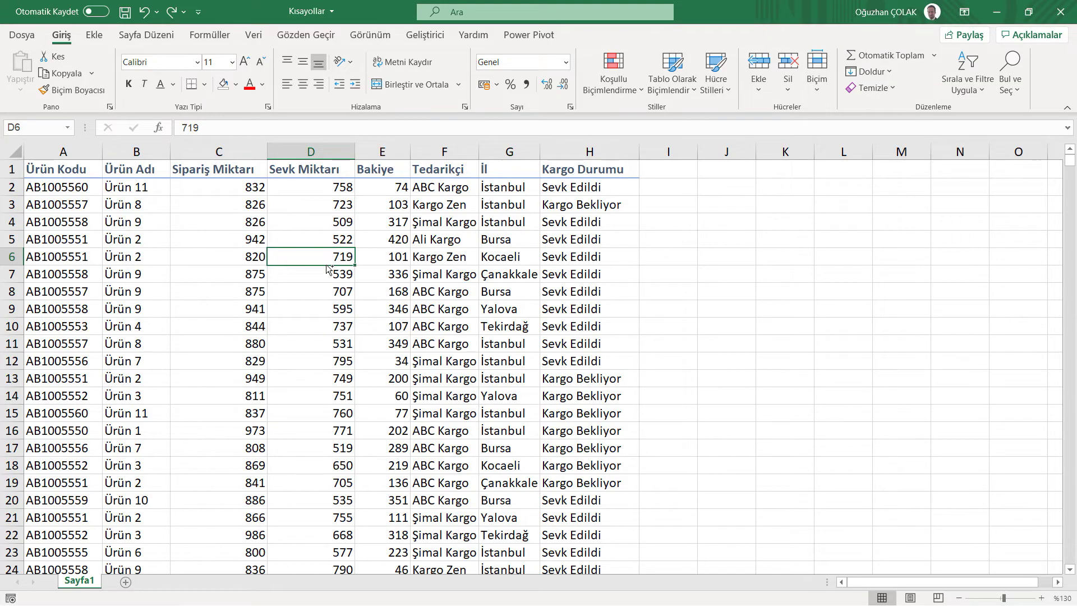
{"action": "key", "text": "ctrl+shift+Down"}
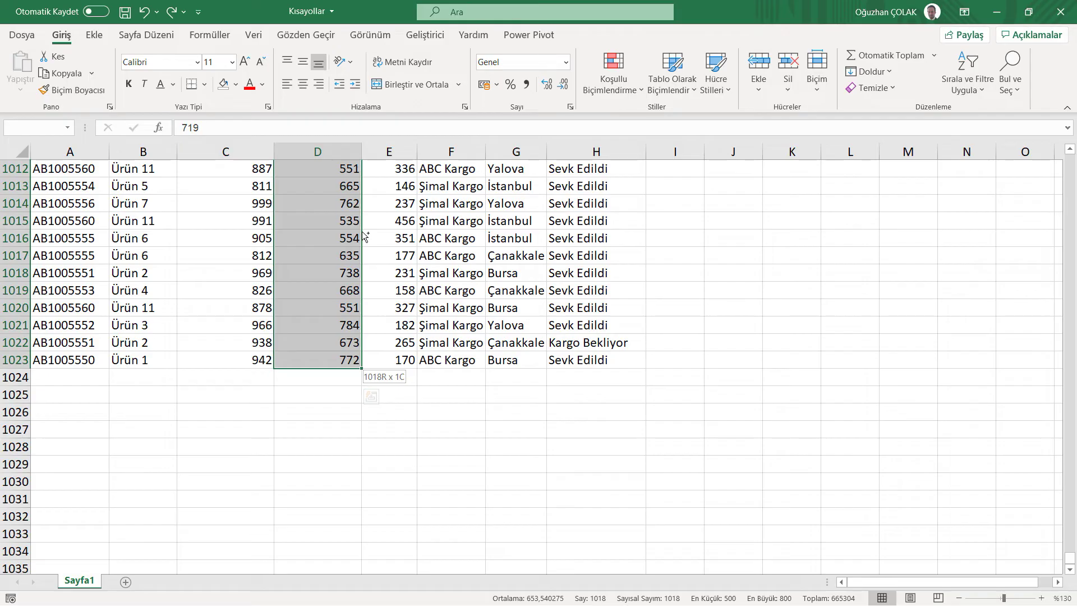
{"action": "key", "text": "ctrl+shift+Right"}
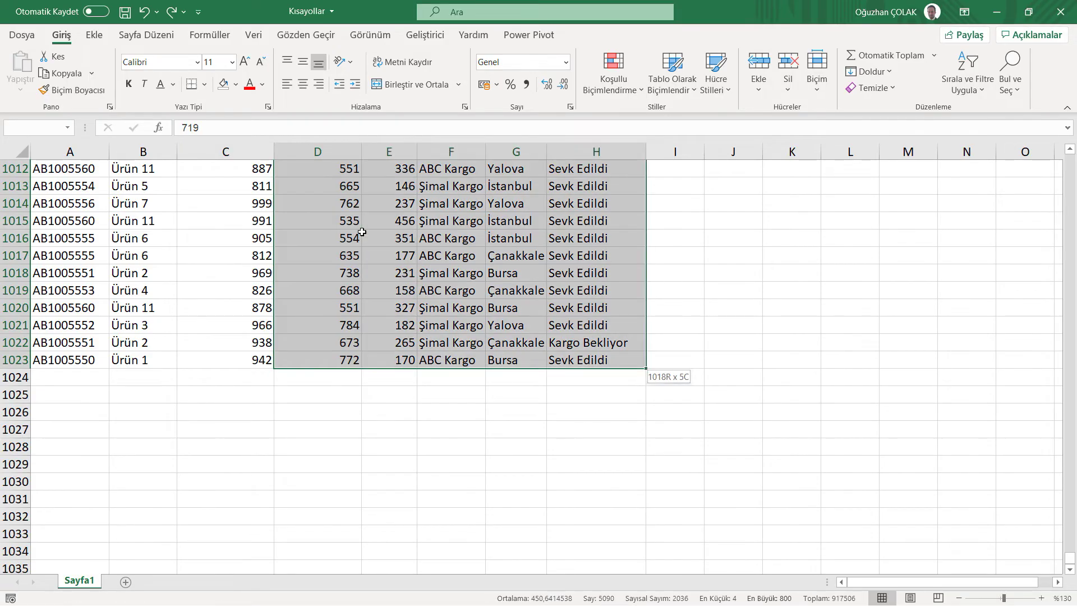
{"action": "double_click", "coordinate": [274, 223], "text": "ctrl+shift"}
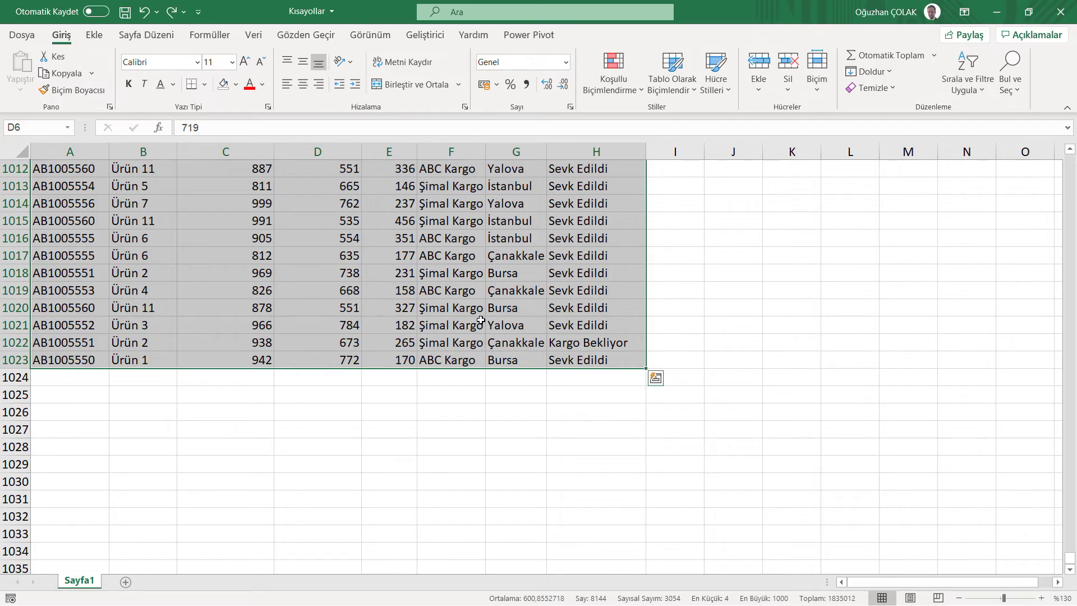
{"action": "key", "text": "ctrl+BackSpace"}
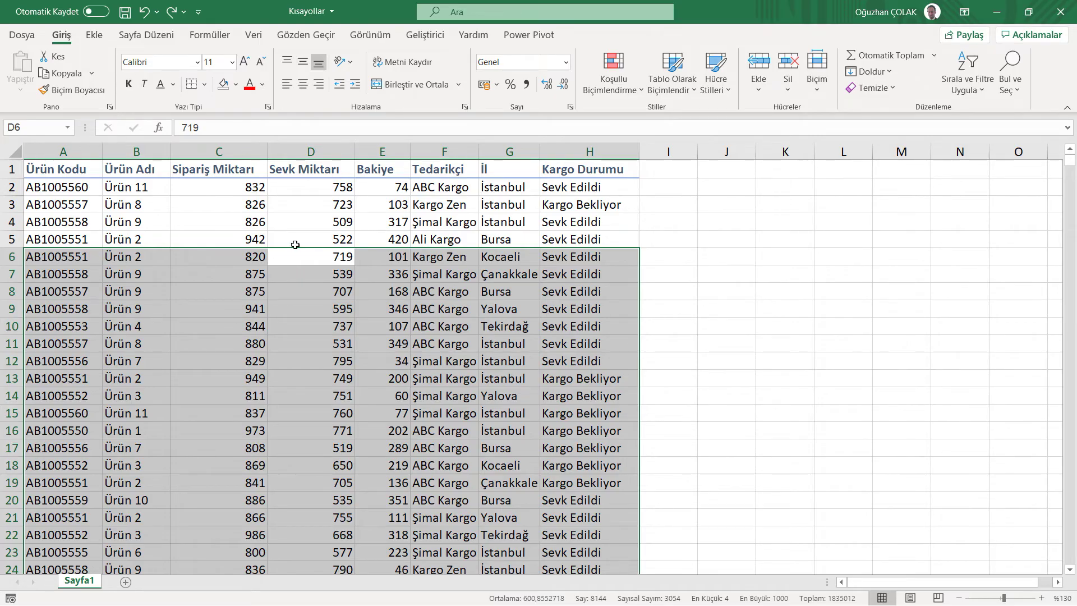
{"action": "key", "text": "ctrl+a"}
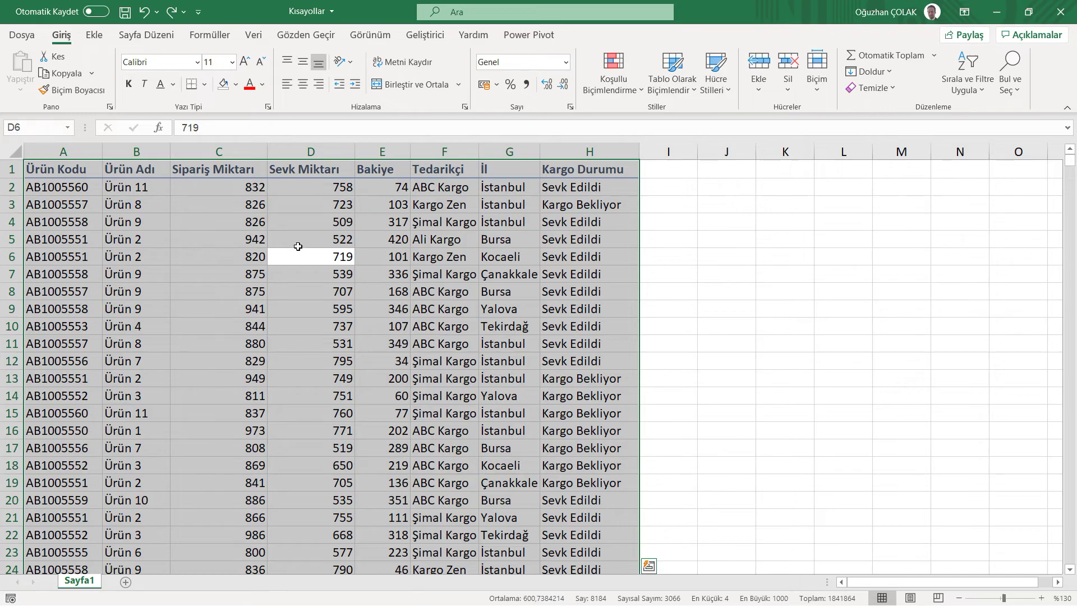